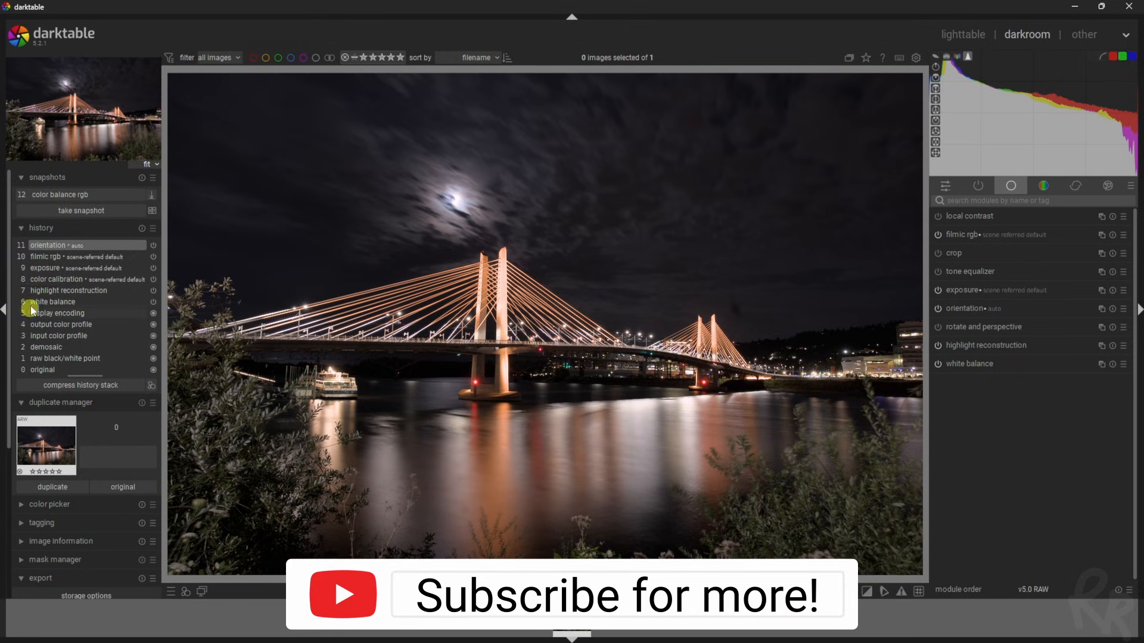
# Roll the history back to the exposure step (9) and compress the stack, dropping filmic rgb
pyautogui.click(46, 268)
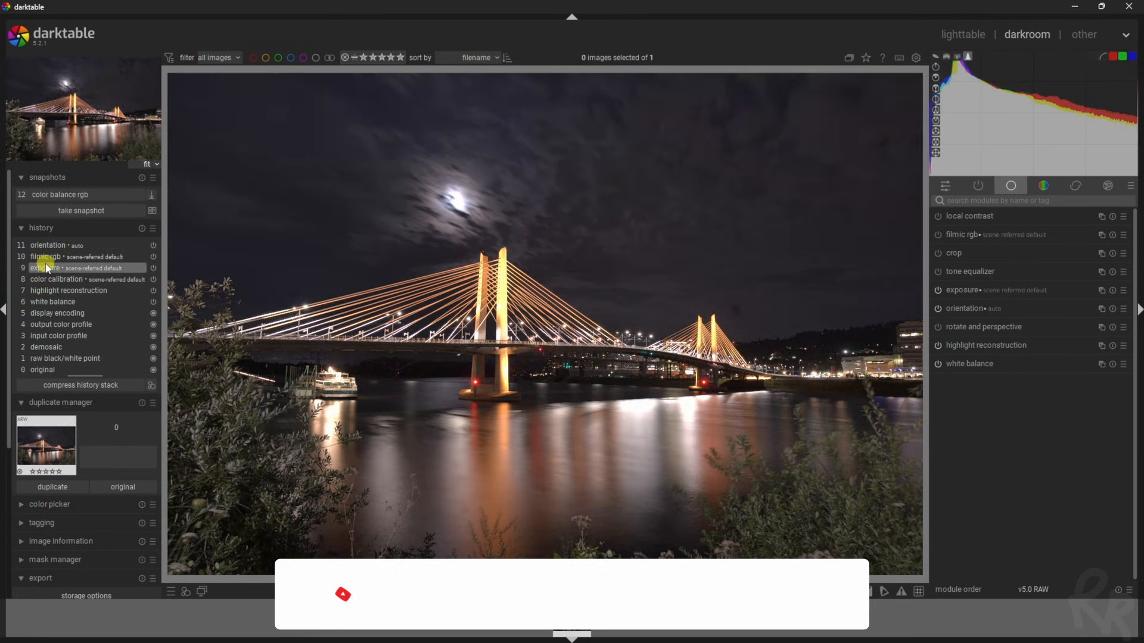
pyautogui.click(70, 386)
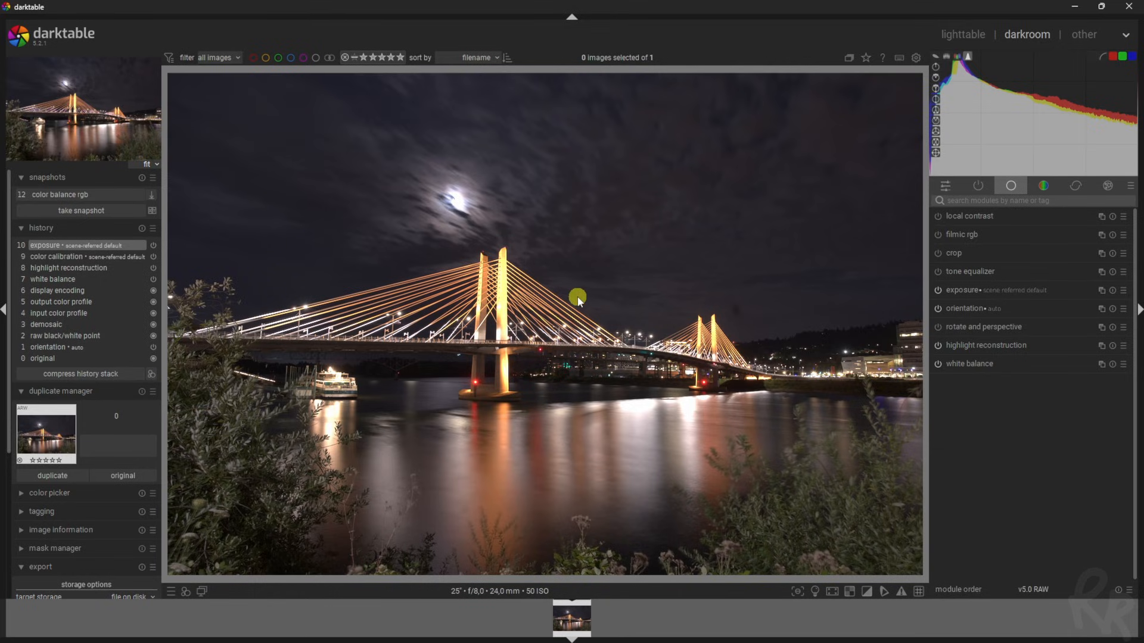
# Search modules for 'sigmoi' and switch on sigmoid tone mapping
pyautogui.click(1030, 200)
pyautogui.write('sigmoi')
pyautogui.click(937, 216)
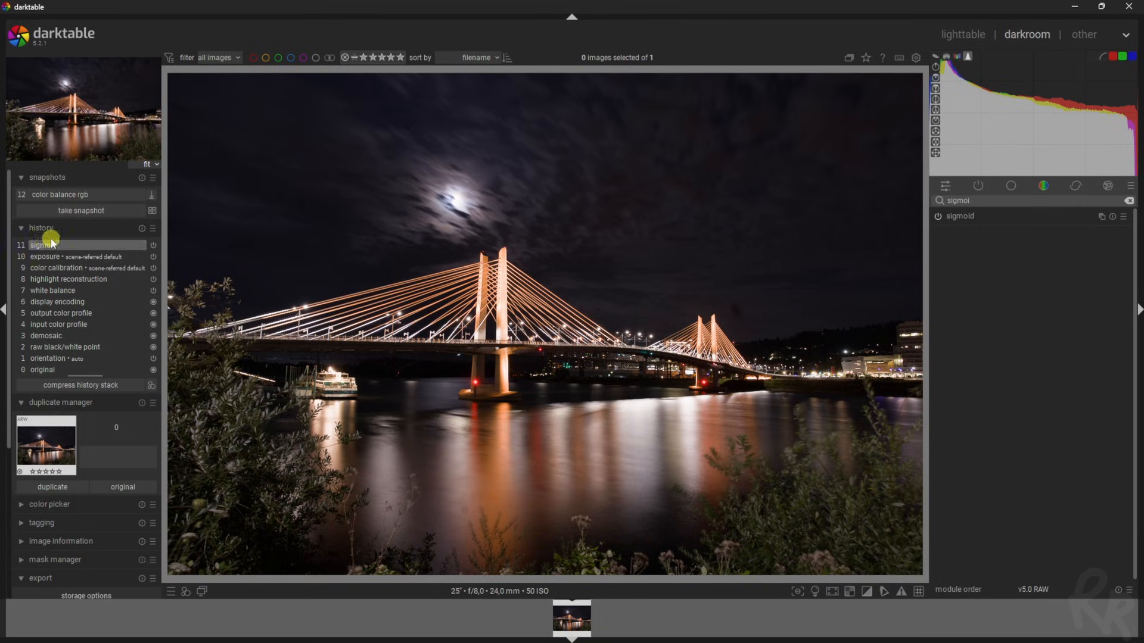
pyautogui.click(1123, 216)
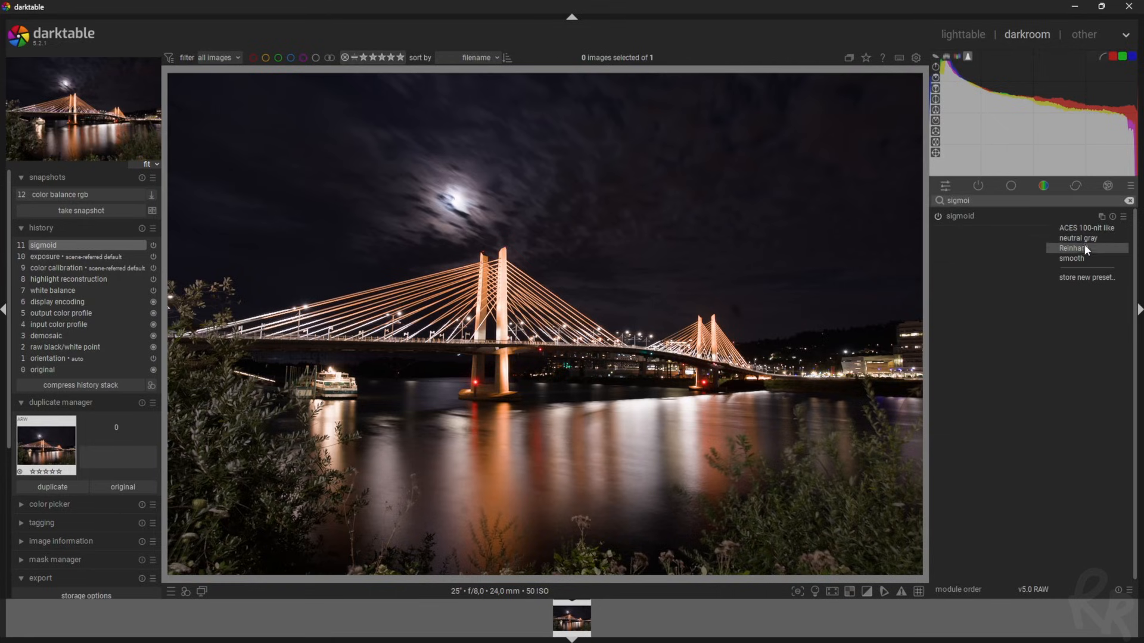
# Apply sigmoid's smooth preset (contrast 1,500, skew -0,20) and collapse its primaries section
pyautogui.click(868, 258)
pyautogui.click(1071, 257)
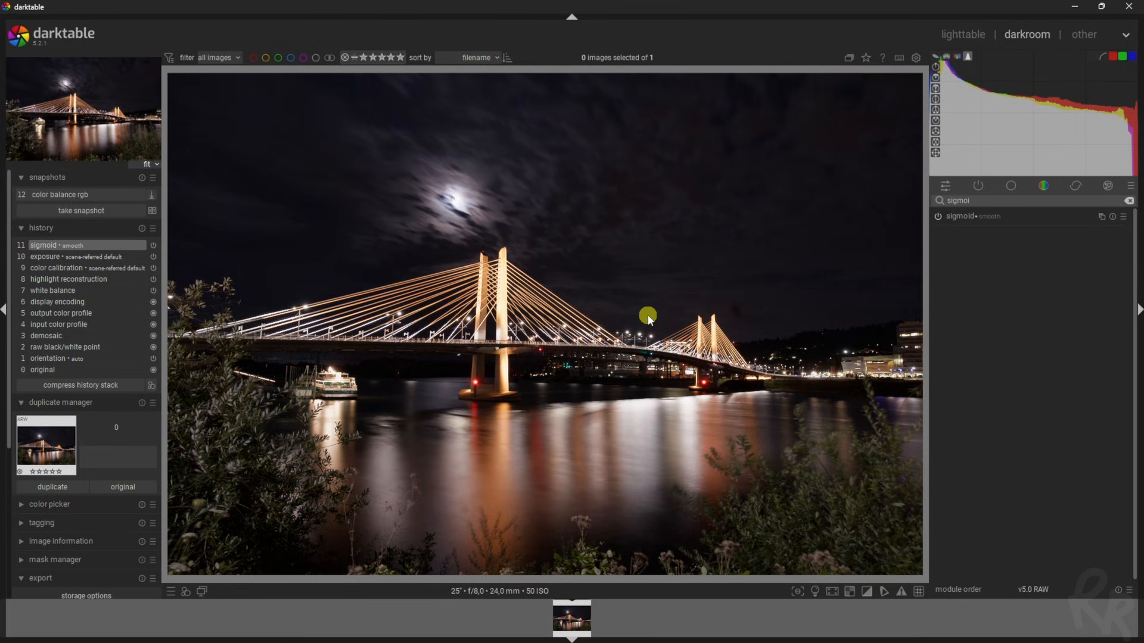
pyautogui.click(1010, 218)
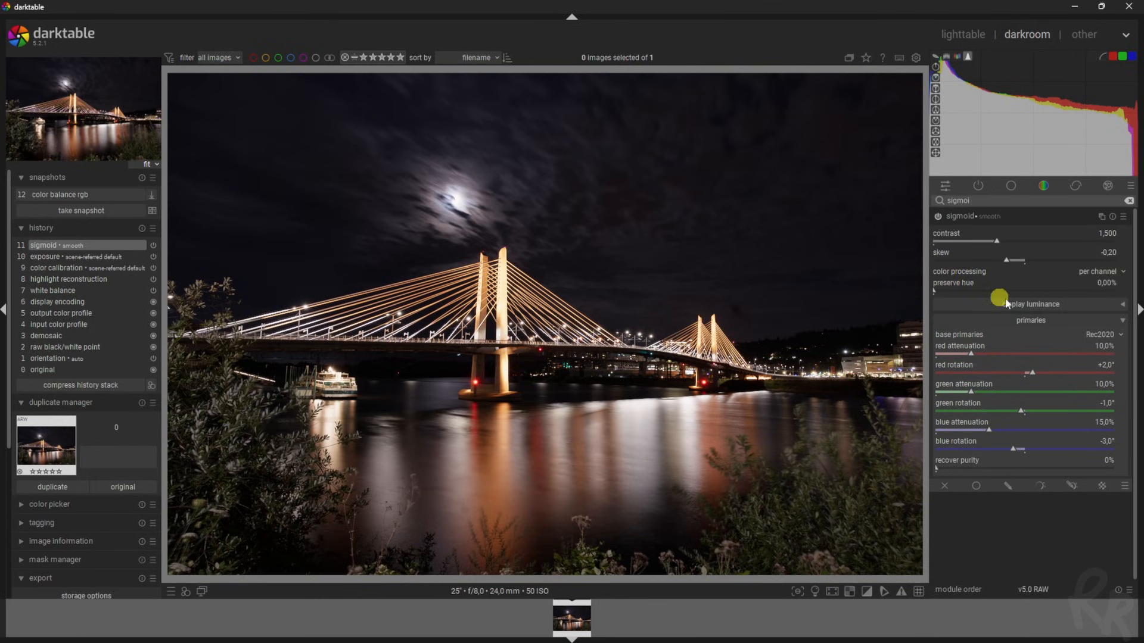
pyautogui.click(1123, 321)
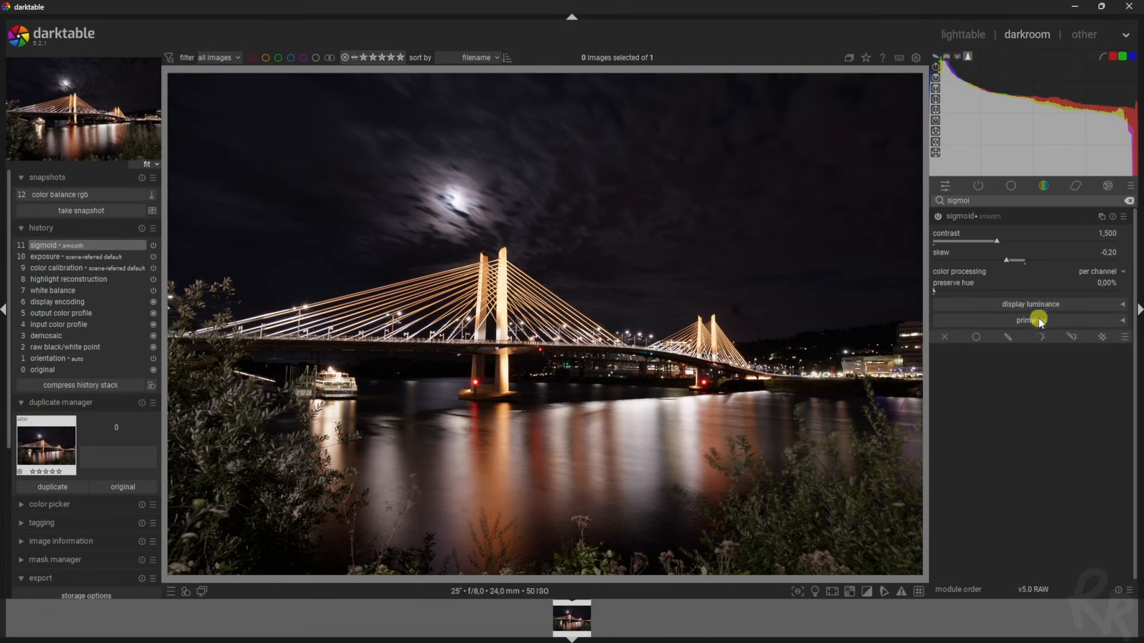
# Try higher sigmoid skew values, leaving skew at -0,20
pyautogui.click(1123, 304)
pyautogui.click(1123, 305)
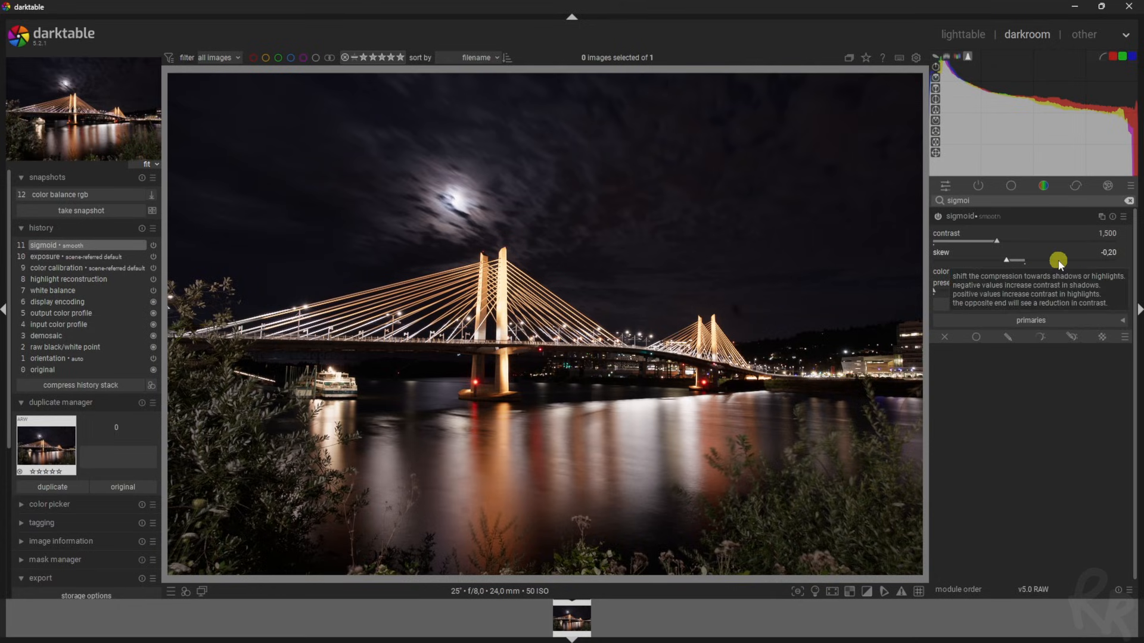
pyautogui.moveTo(1050, 262); pyautogui.dragTo(1009, 262)
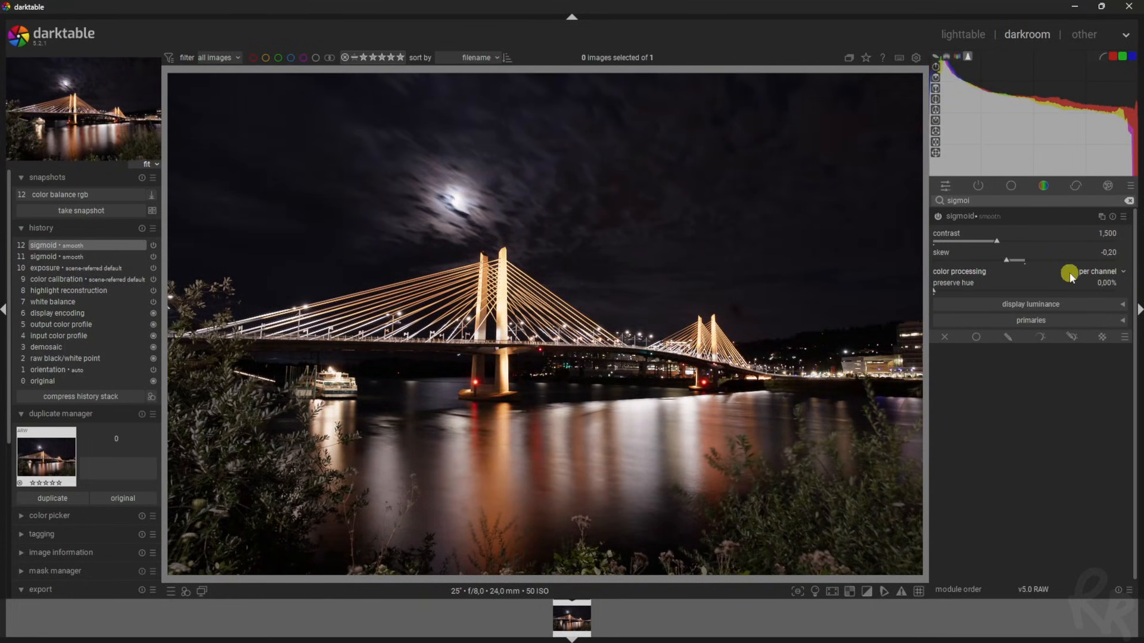
# Keep sigmoid color processing per channel and show the target black 0,0152% and target white 100,00% settings
pyautogui.click(1102, 271)
pyautogui.click(1077, 270)
pyautogui.click(1122, 306)
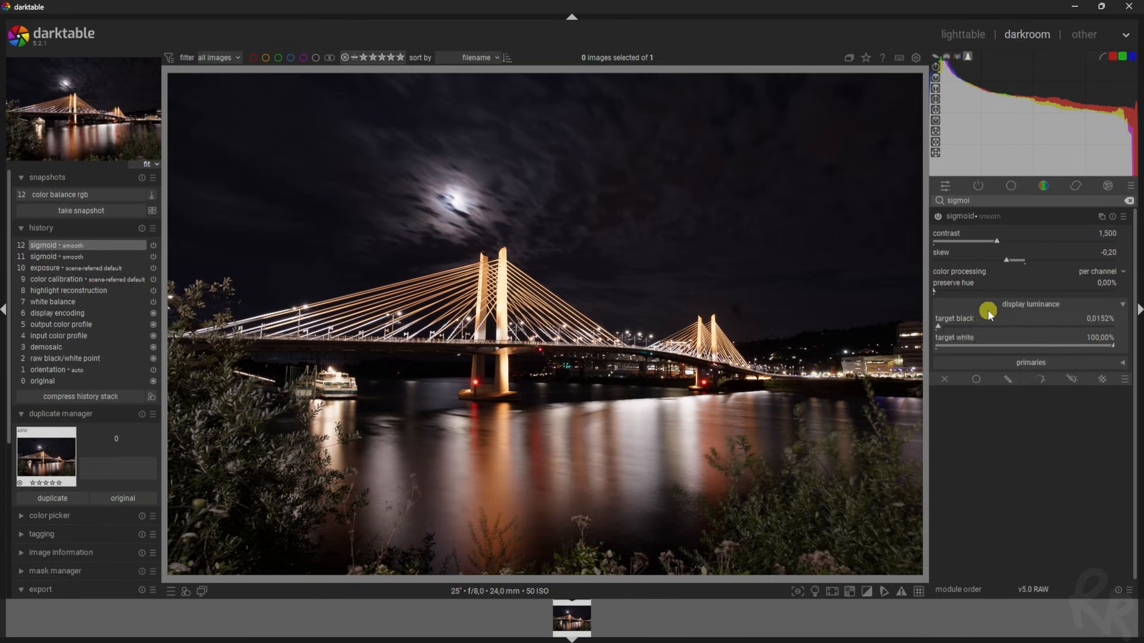
# Test target black at 1% and 0,6967%, reset it to default, then try a lower target white
pyautogui.click(958, 326)
pyautogui.moveTo(958, 326); pyautogui.dragTo(1139, 332)
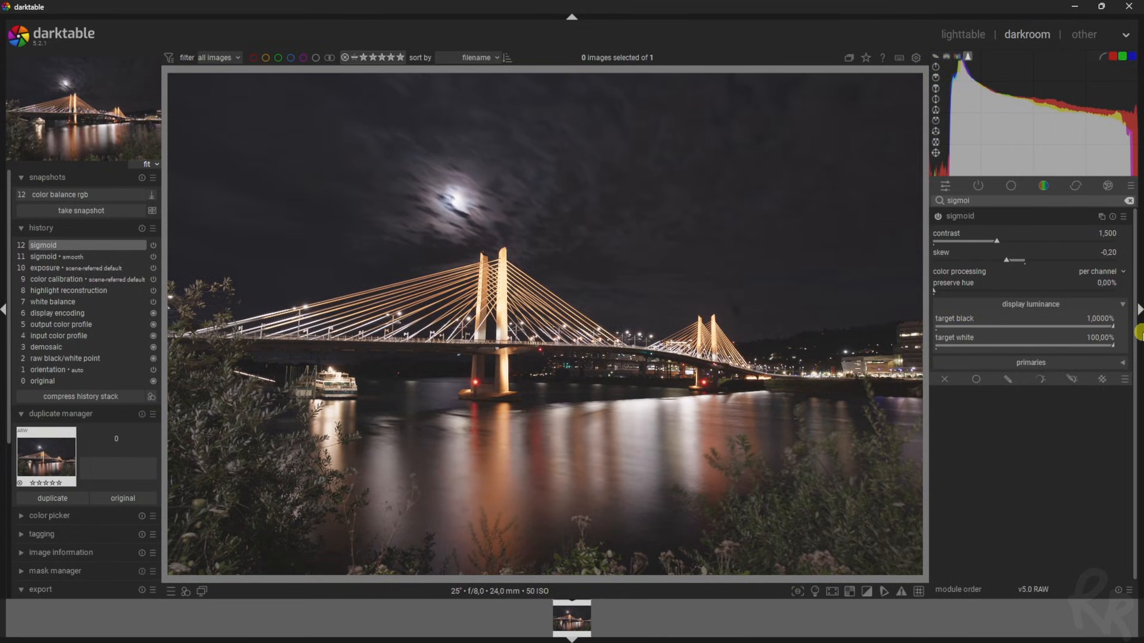
pyautogui.moveTo(1139, 332)
pyautogui.mouseDown()
pyautogui.moveTo(1001, 329)
pyautogui.moveTo(1123, 330)
pyautogui.moveTo(1052, 330)
pyautogui.mouseUp()
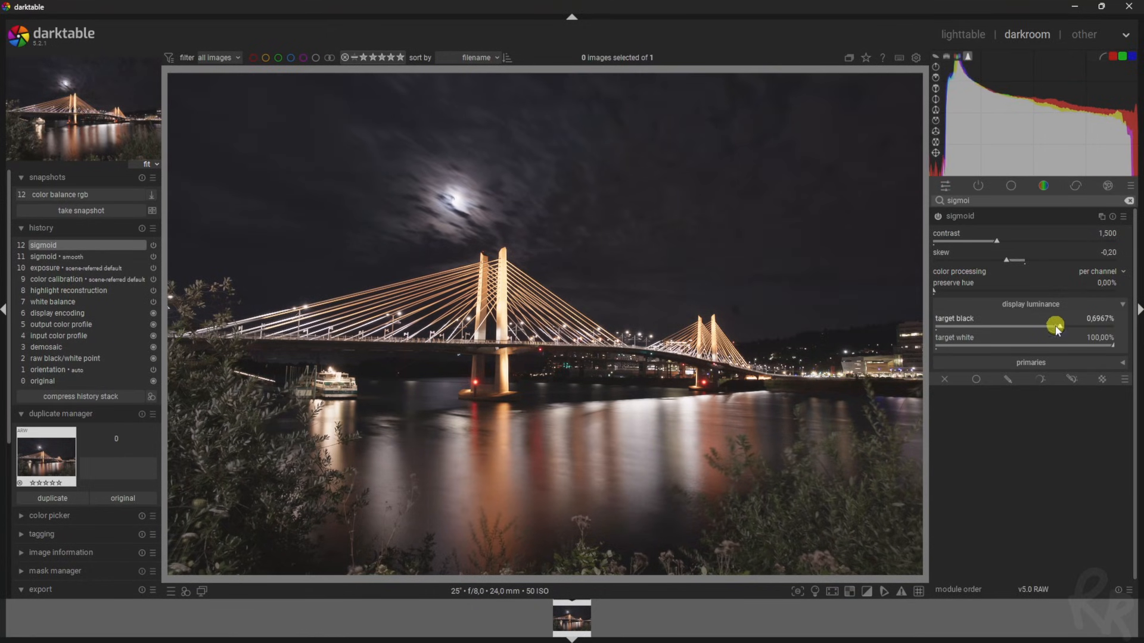
pyautogui.doubleClick(1052, 329)
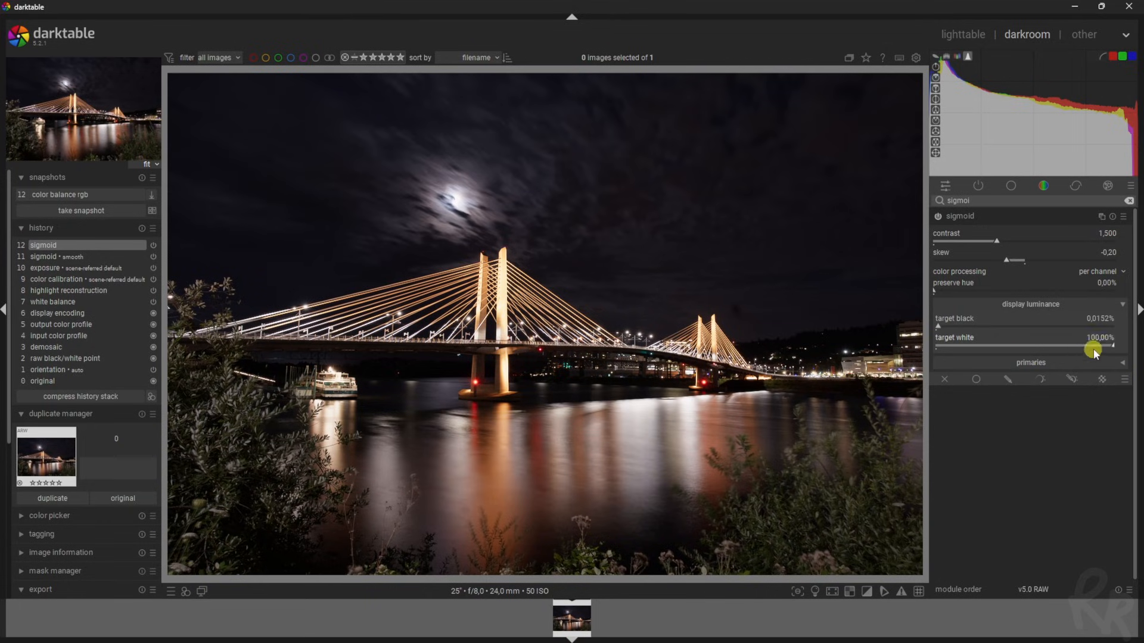
pyautogui.moveTo(1100, 342); pyautogui.dragTo(1139, 364)
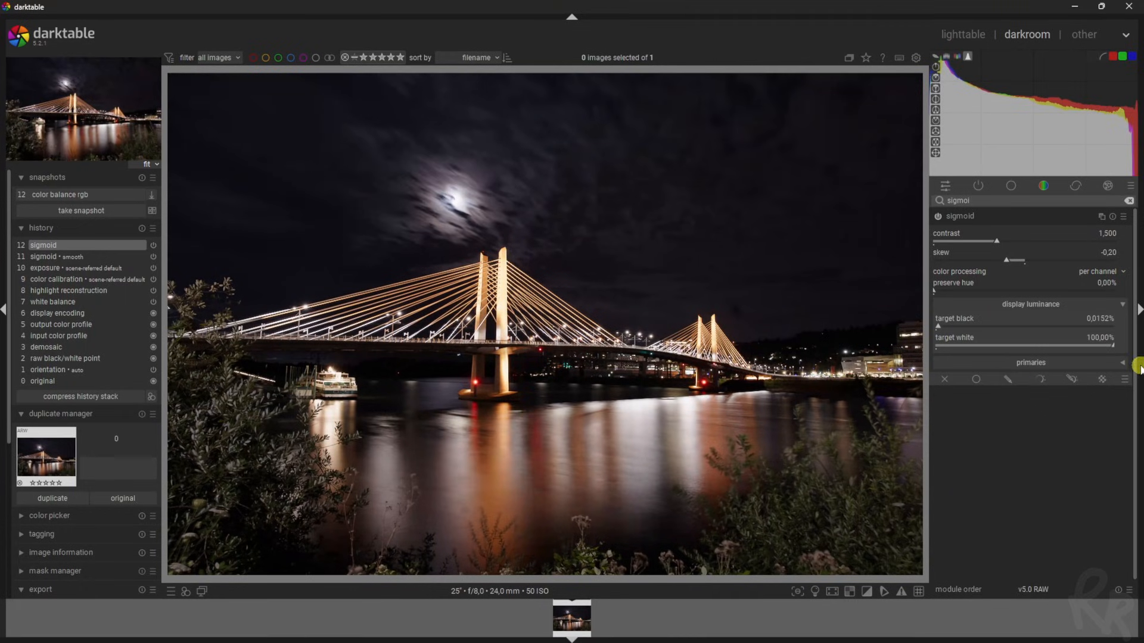
# Show sigmoid's primaries and keep Rec2020 as the base primaries
pyautogui.click(1120, 364)
pyautogui.click(1105, 305)
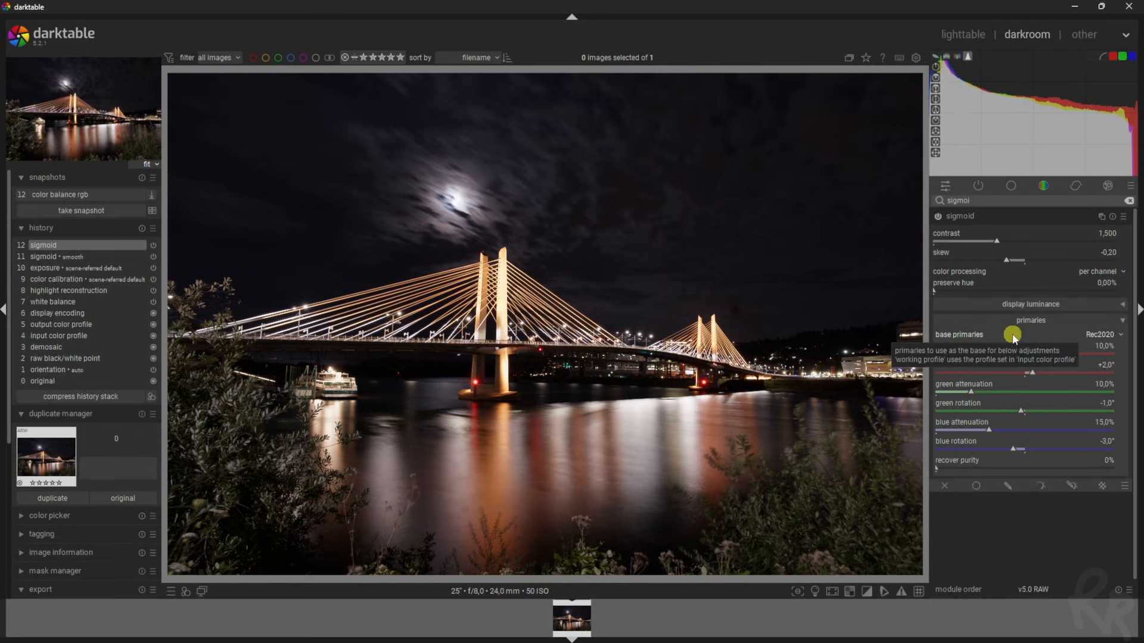
pyautogui.click(1101, 335)
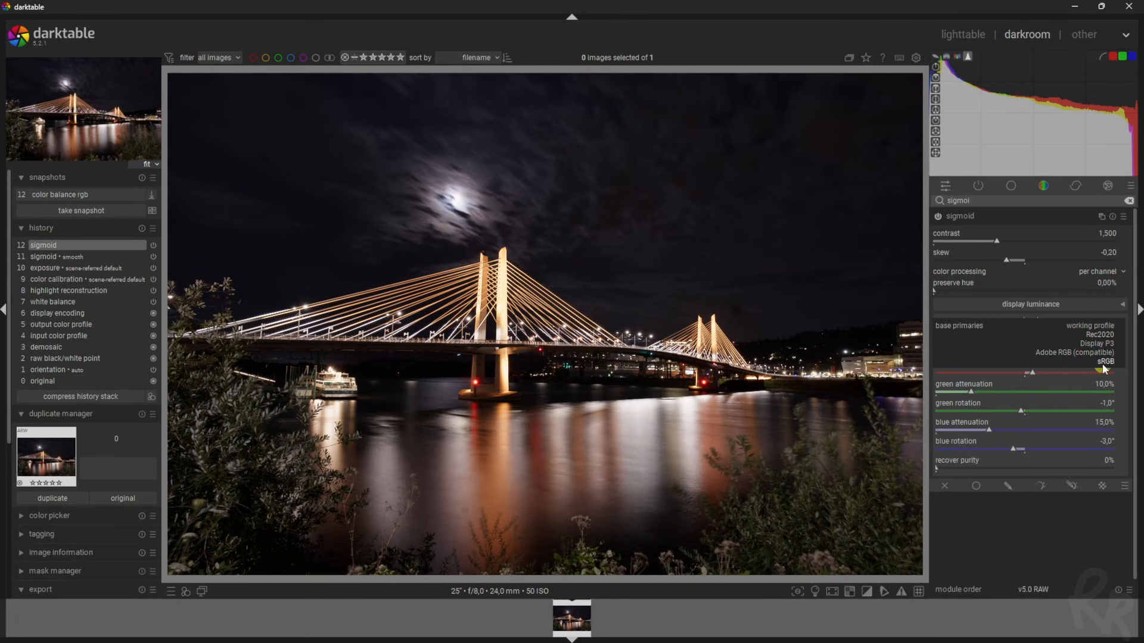
pyautogui.click(1008, 317)
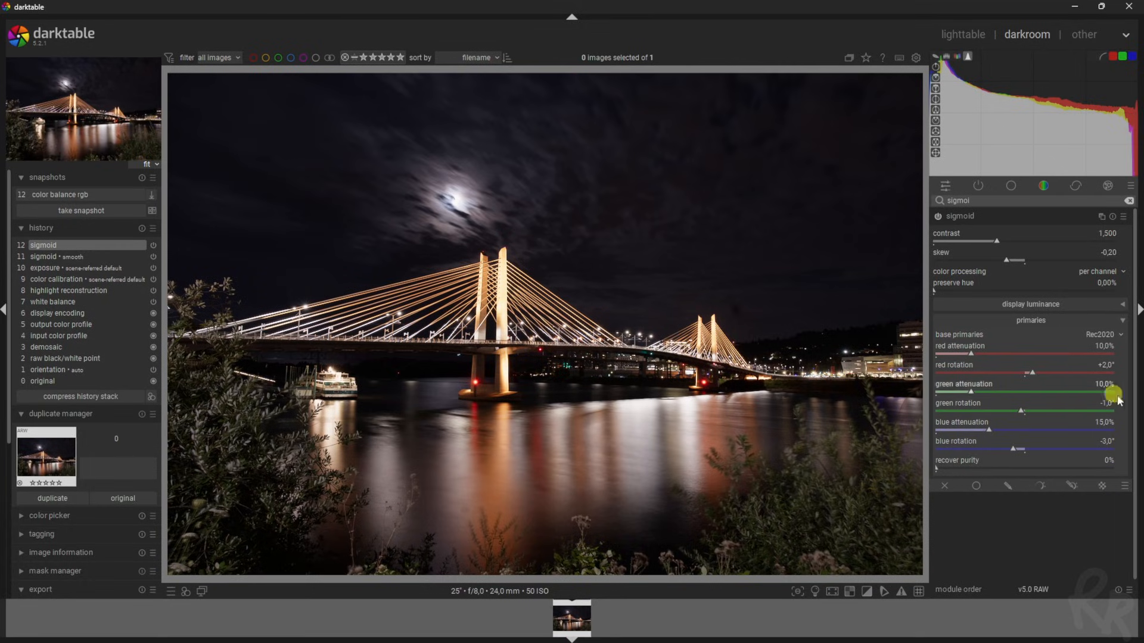
# Try sigmoid recover purity at 97%, then set it back to 0%
pyautogui.click(1123, 217)
pyautogui.click(1036, 529)
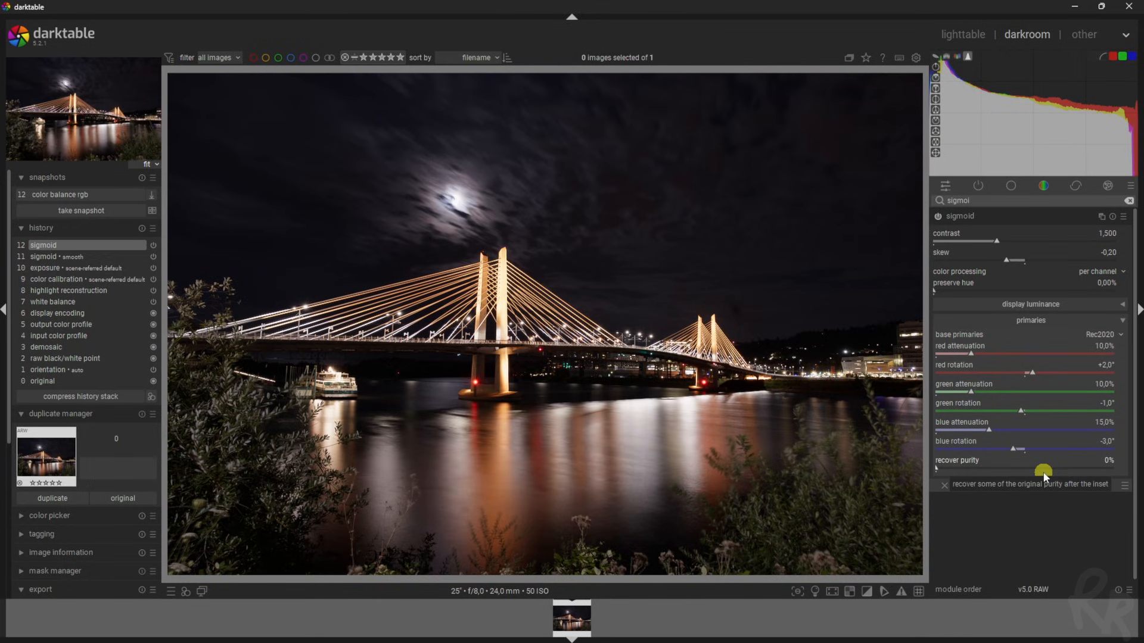
pyautogui.moveTo(1044, 476)
pyautogui.mouseDown()
pyautogui.moveTo(1090, 470)
pyautogui.moveTo(1102, 352)
pyautogui.moveTo(1109, 467)
pyautogui.mouseUp()
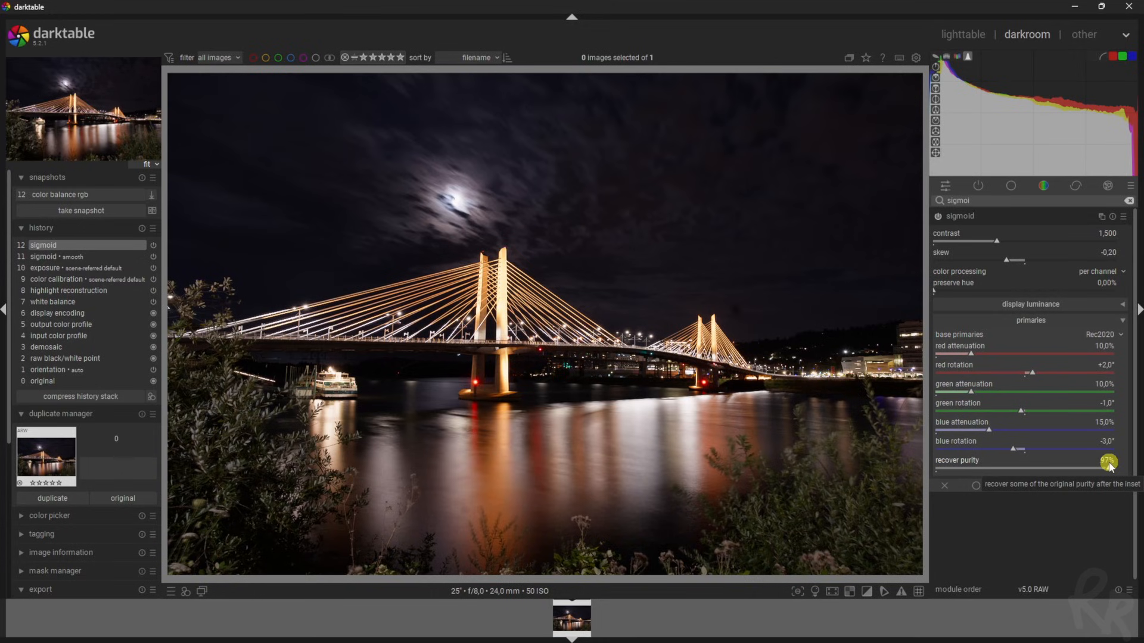
pyautogui.moveTo(1109, 467); pyautogui.dragTo(901, 463)
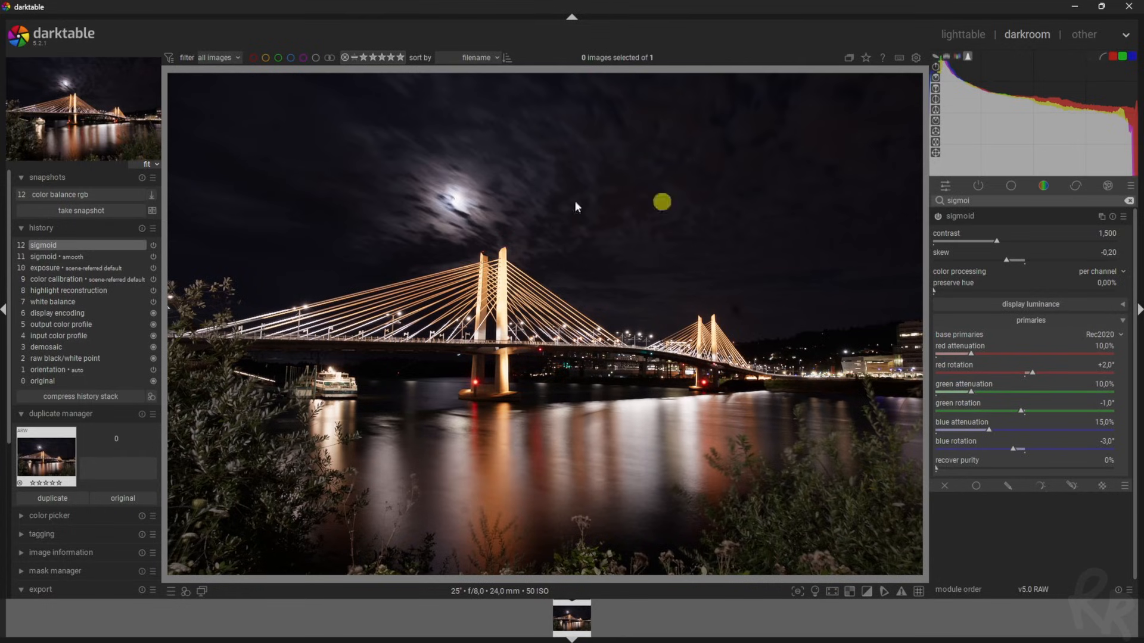
# Compress history back to step 11 sigmoid smooth, then compare it with the exposure step
pyautogui.click(68, 256)
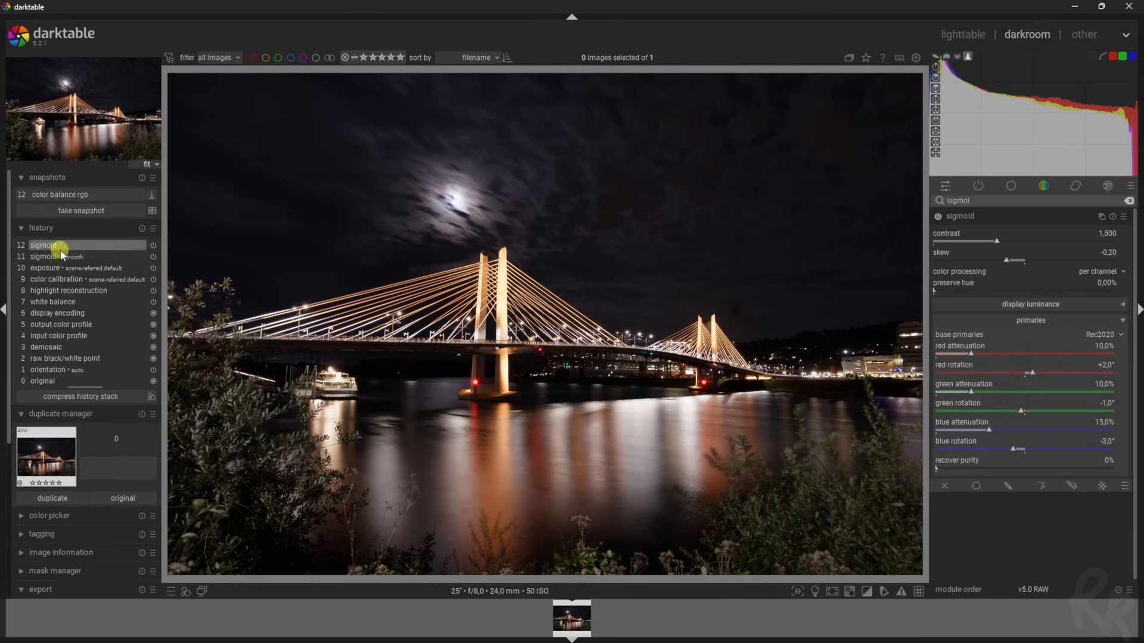
pyautogui.click(83, 396)
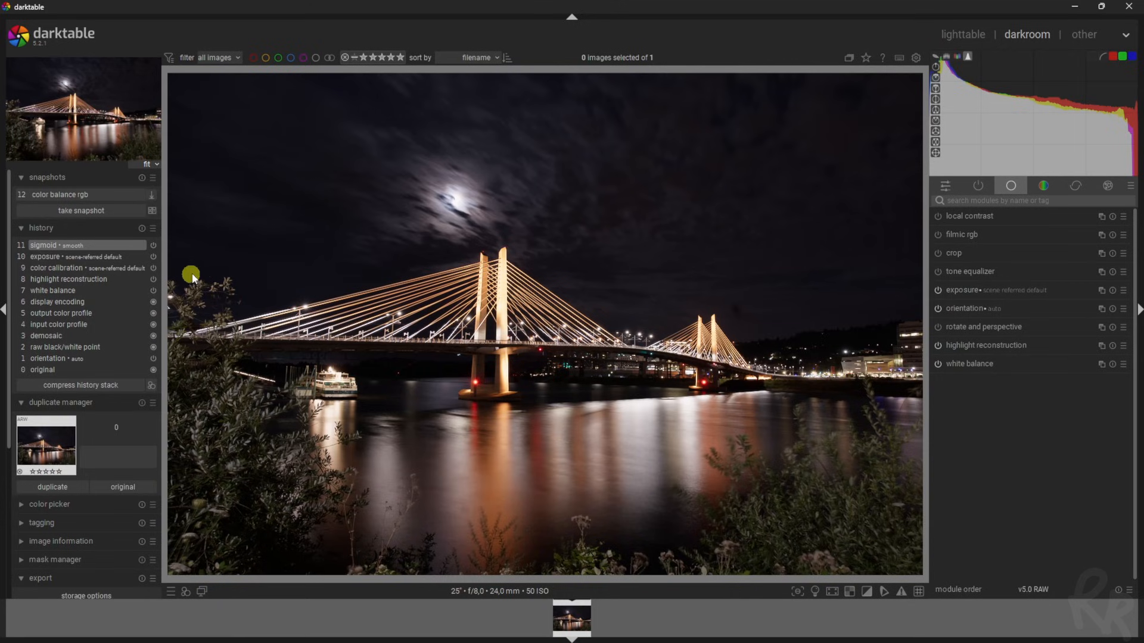
pyautogui.click(60, 256)
pyautogui.click(65, 247)
# Search for 'color balance' and enable the color balance rgb module
pyautogui.click(975, 200)
pyautogui.write('color balance')
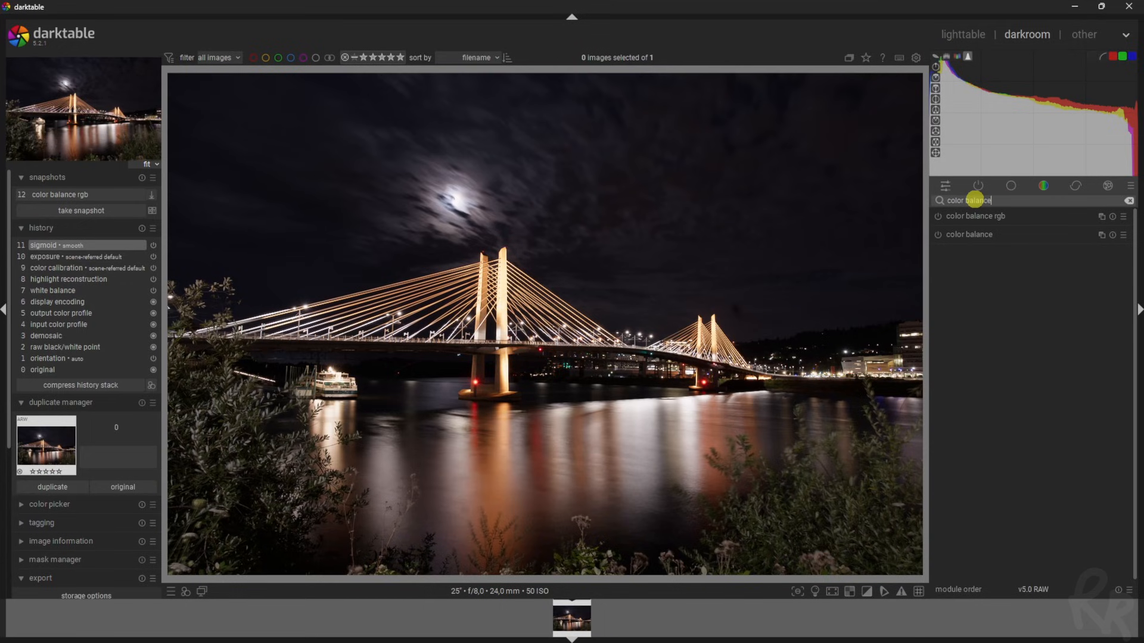
pyautogui.click(938, 217)
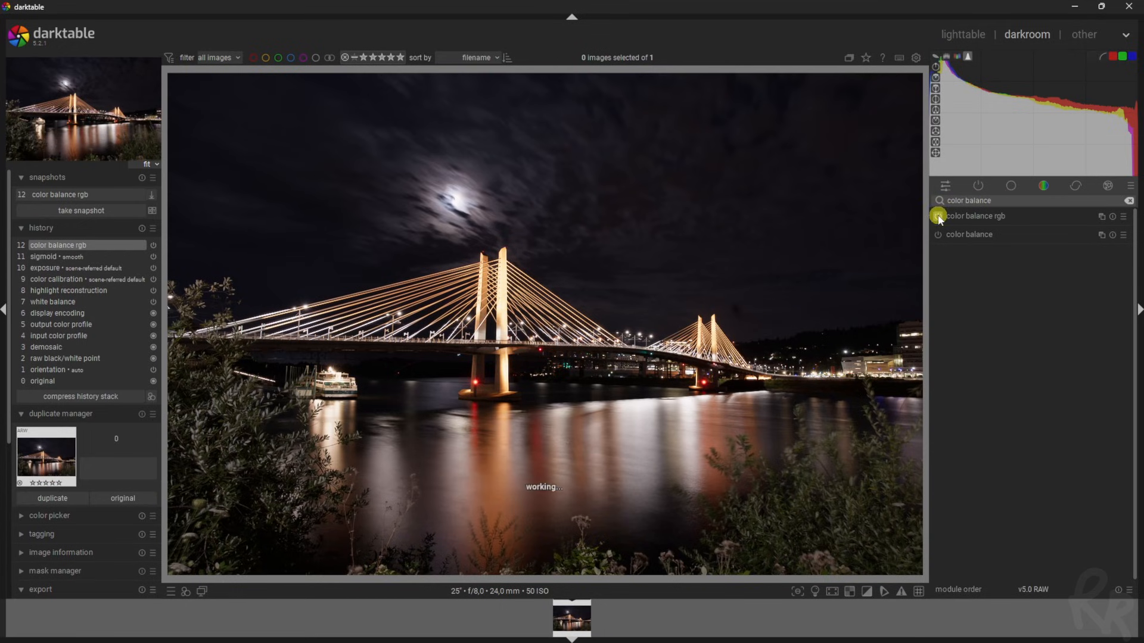
pyautogui.click(1094, 218)
# Apply the vibrant colors preset and raise linear chroma mid-tones to +12,34%
pyautogui.click(1122, 216)
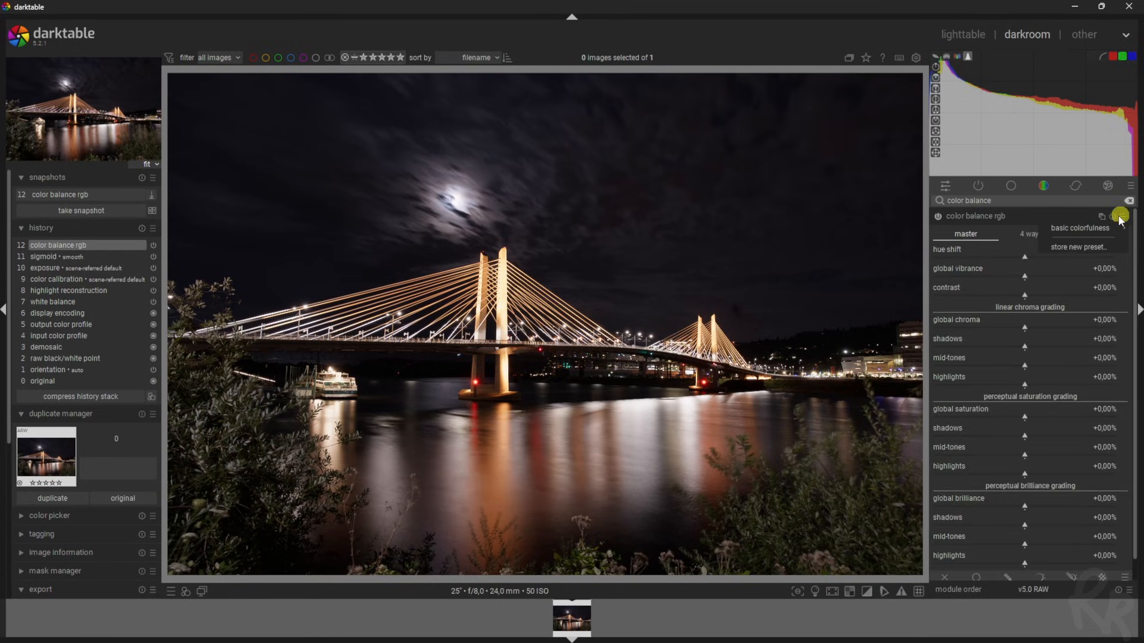
pyautogui.moveTo(1106, 225)
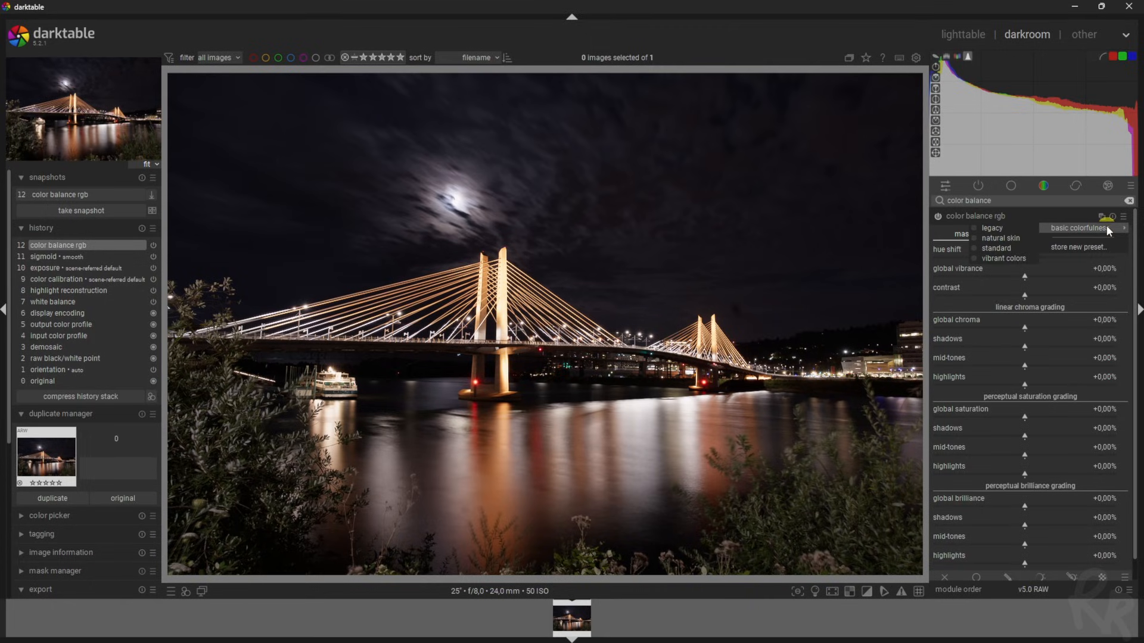
pyautogui.click(998, 261)
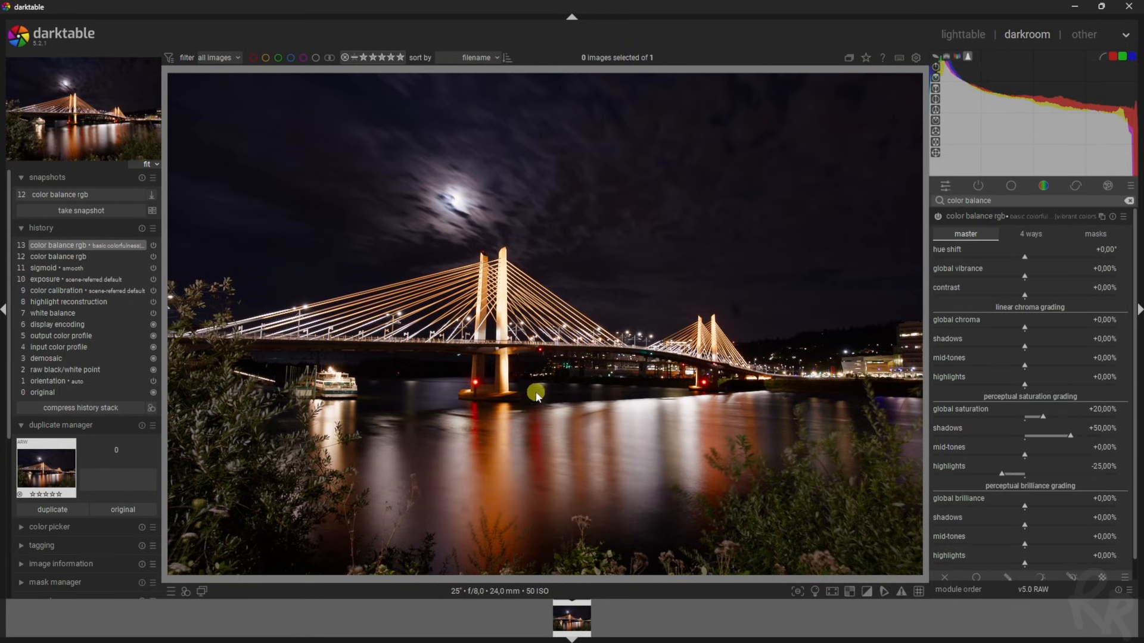
pyautogui.moveTo(1024, 365)
pyautogui.mouseDown()
pyautogui.moveTo(1035, 367)
pyautogui.moveTo(1034, 384)
pyautogui.mouseUp()
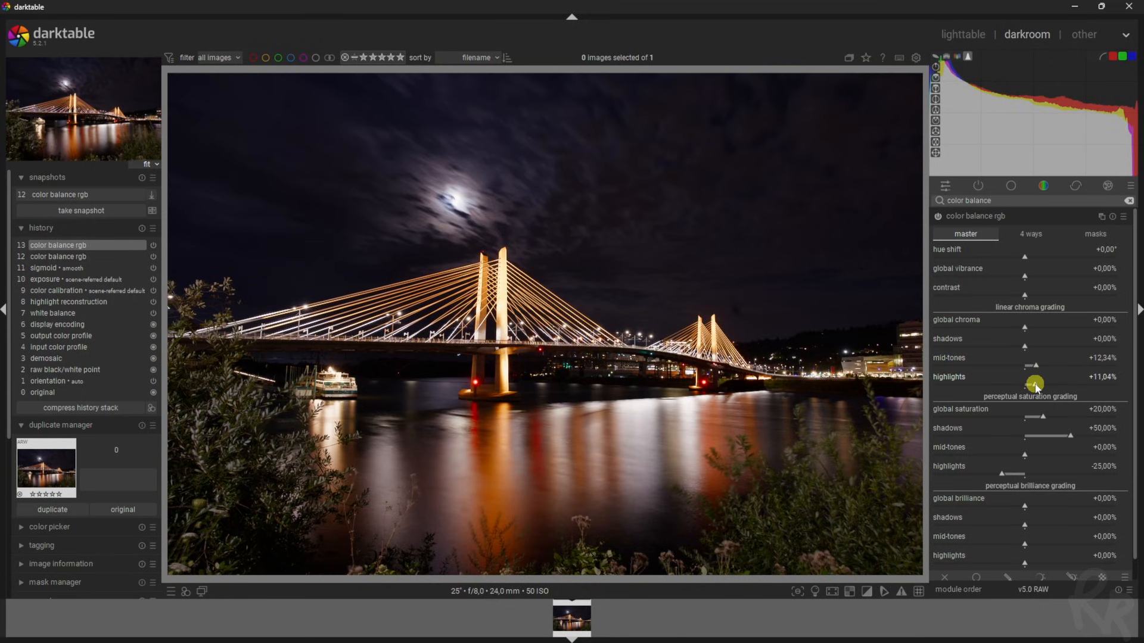
pyautogui.click(937, 217)
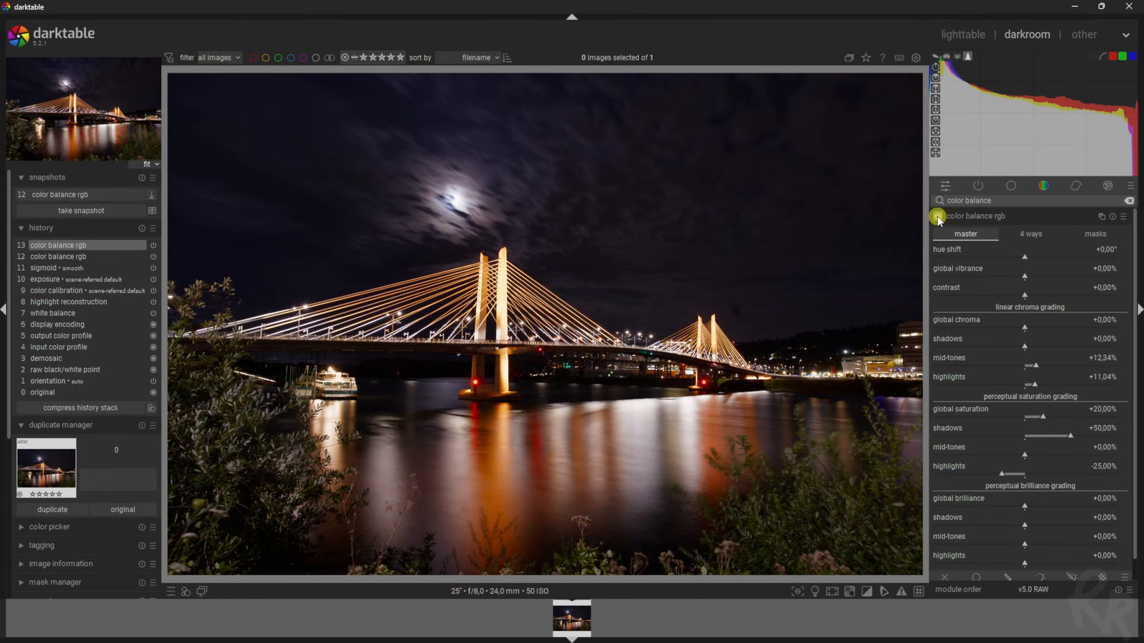
pyautogui.click(937, 216)
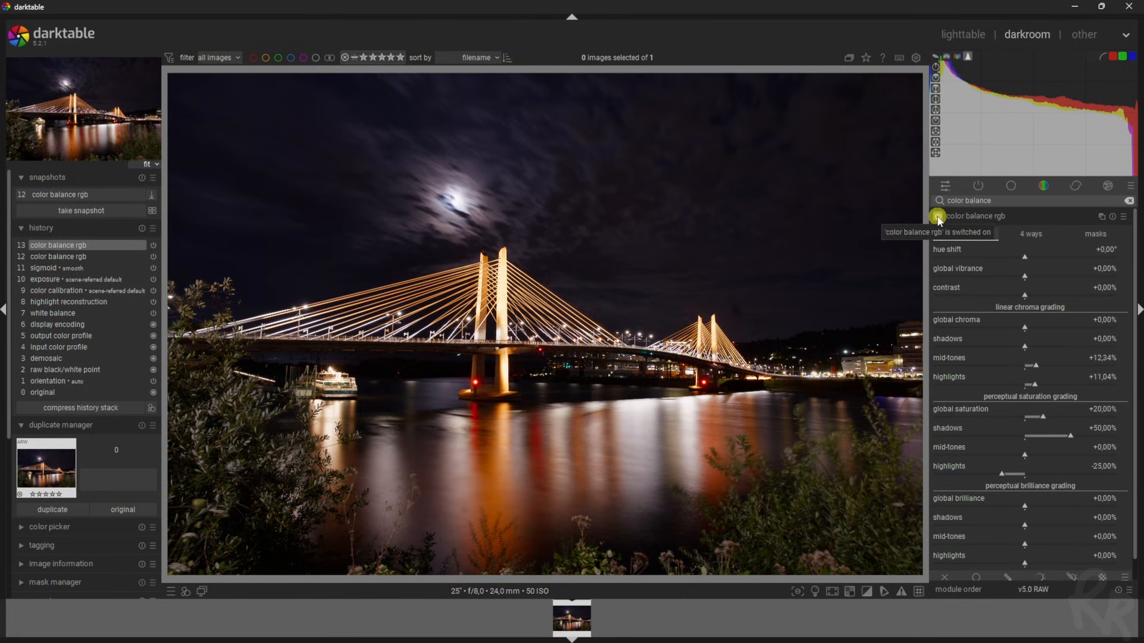
pyautogui.click(56, 280)
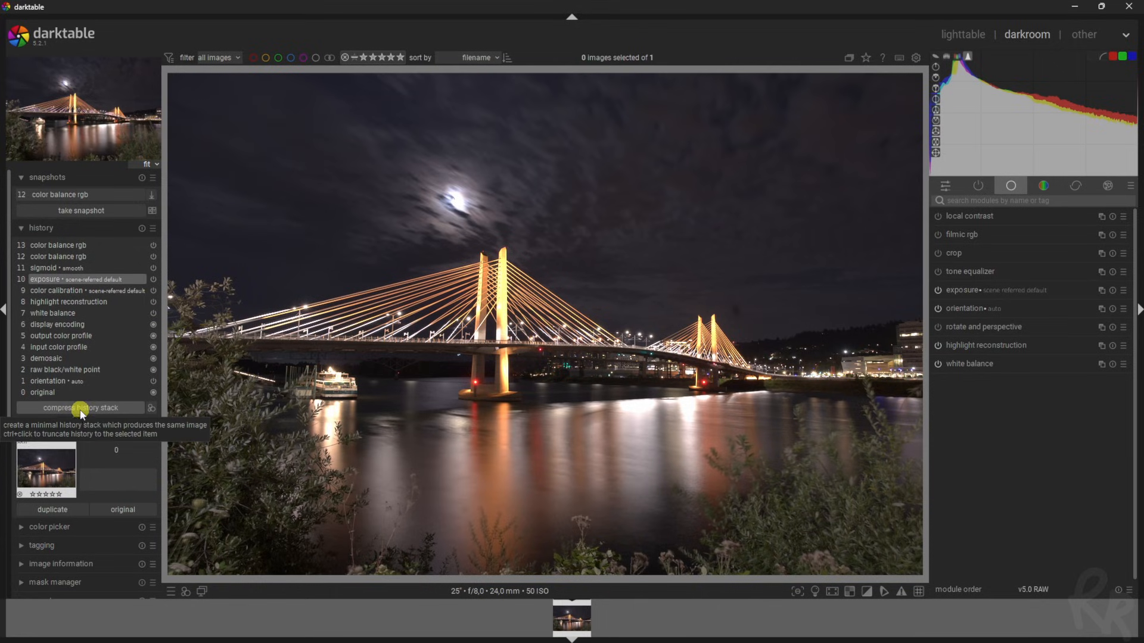
pyautogui.click(53, 268)
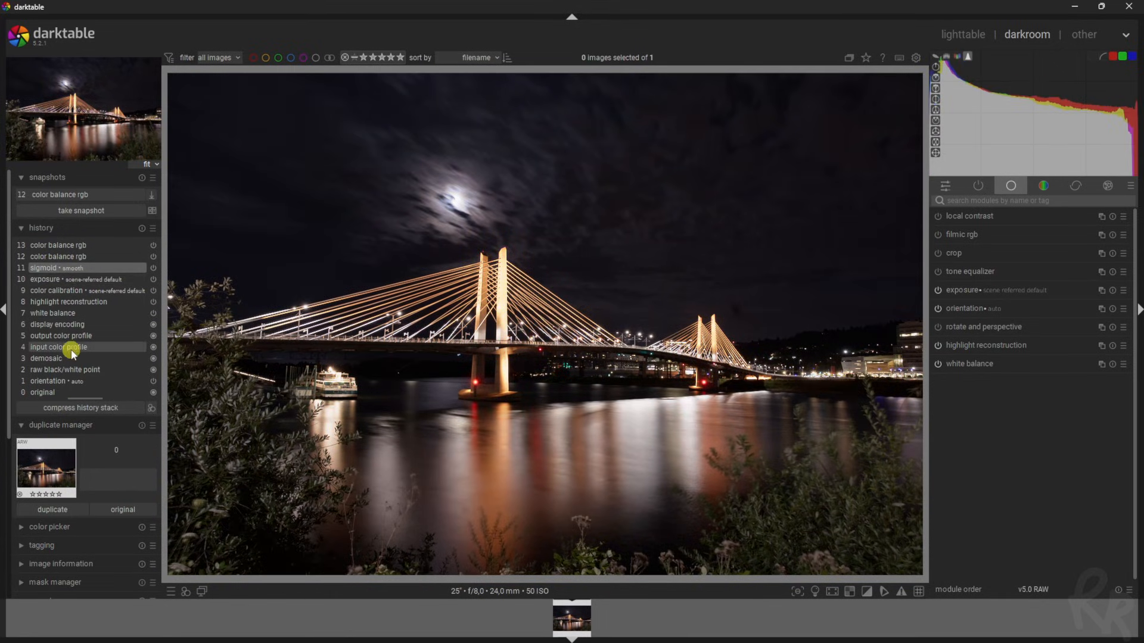
pyautogui.click(65, 246)
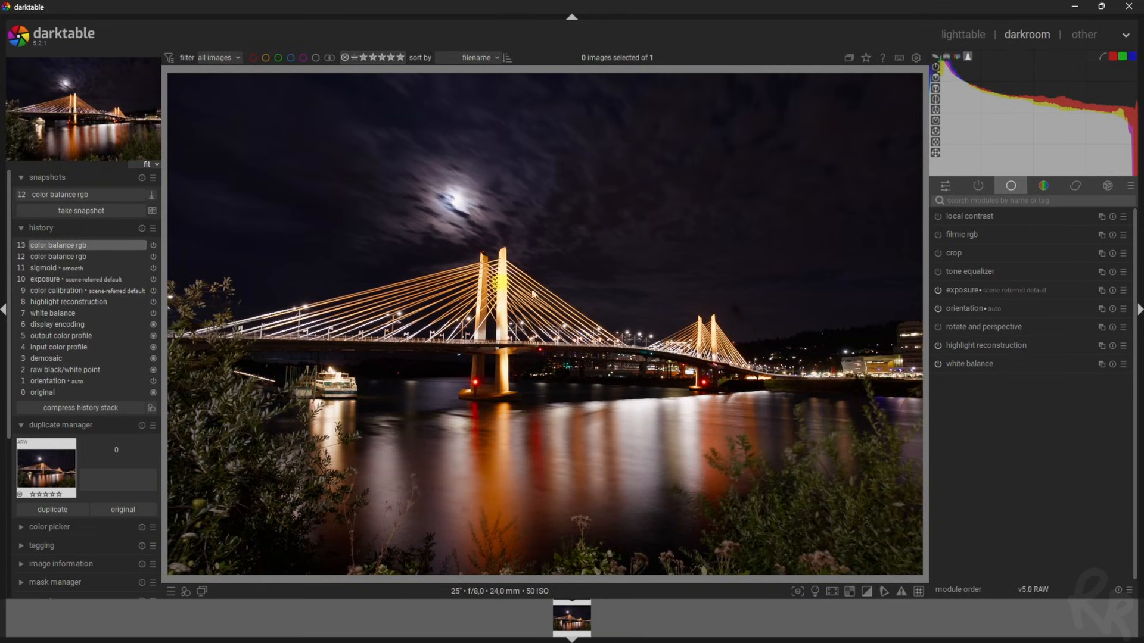
# Take snapshot 13 and compare it split-screen against the exposure-only state across the image
pyautogui.click(79, 212)
pyautogui.click(77, 194)
pyautogui.click(45, 290)
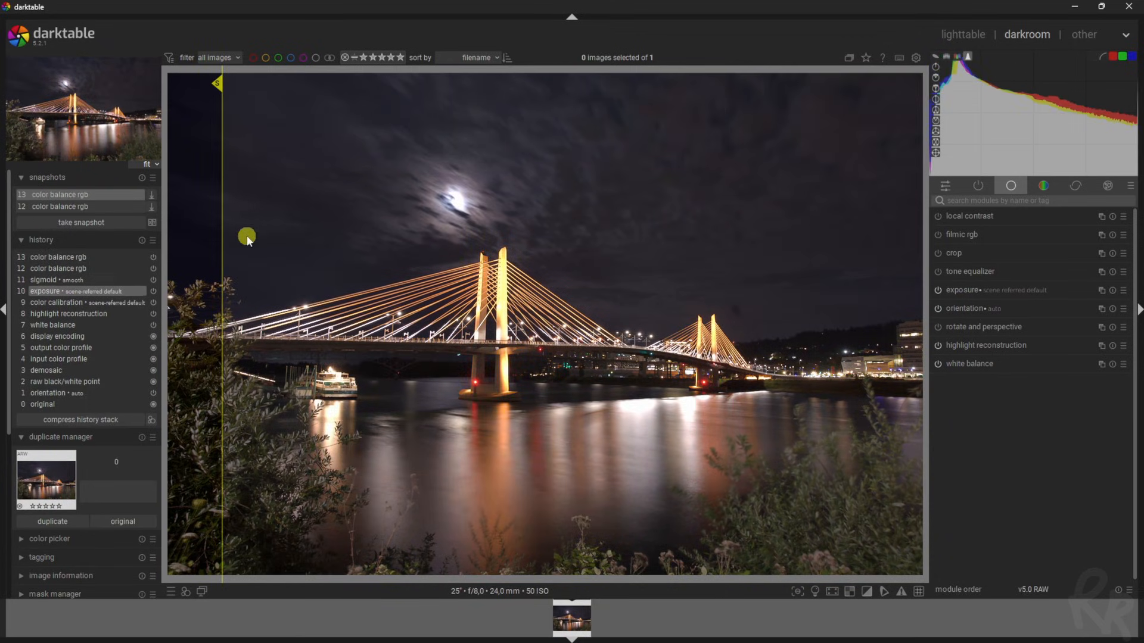
pyautogui.moveTo(222, 239); pyautogui.dragTo(921, 359)
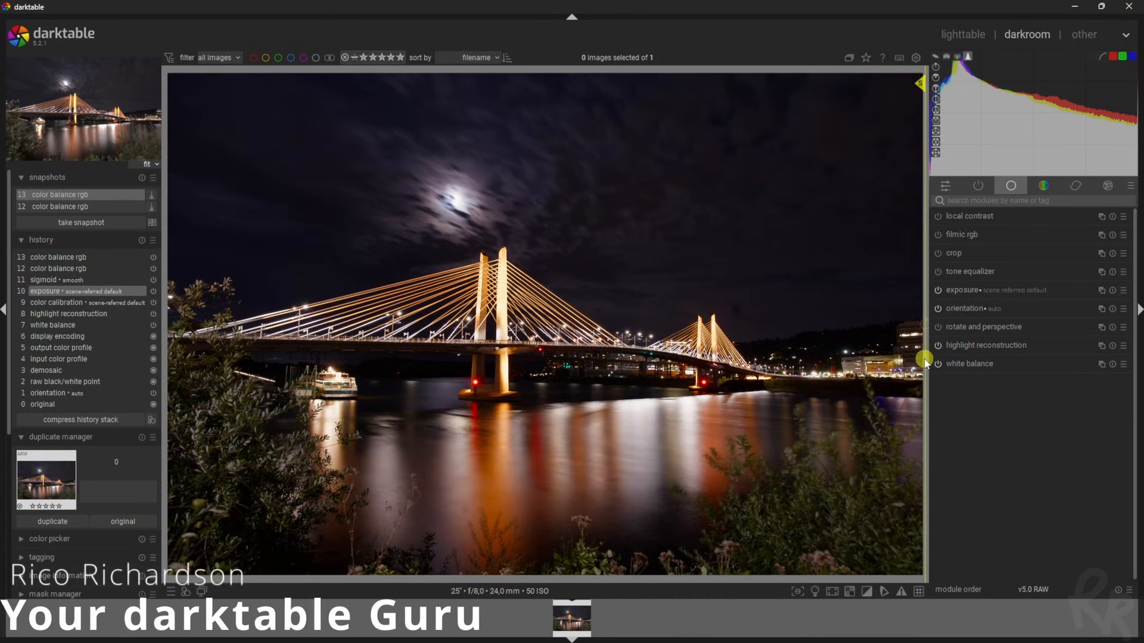